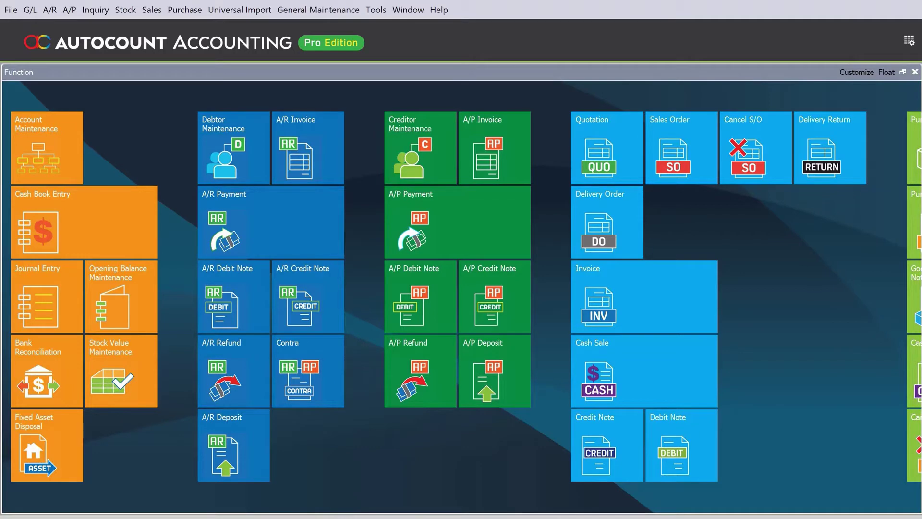
# Step: Create a new bank reconciliation from the G/L menu with bank statement date 28/02/2021
pyautogui.hotkey('alt', 'g')
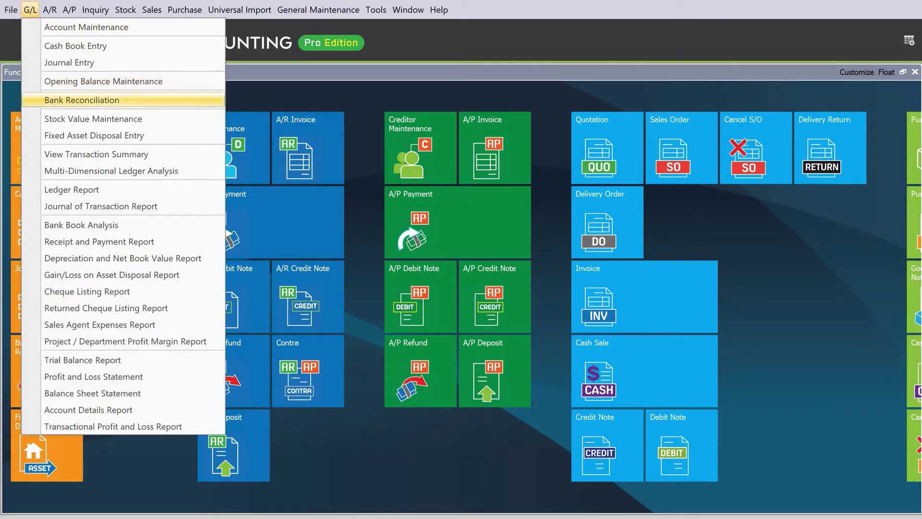
pyautogui.press('Return')
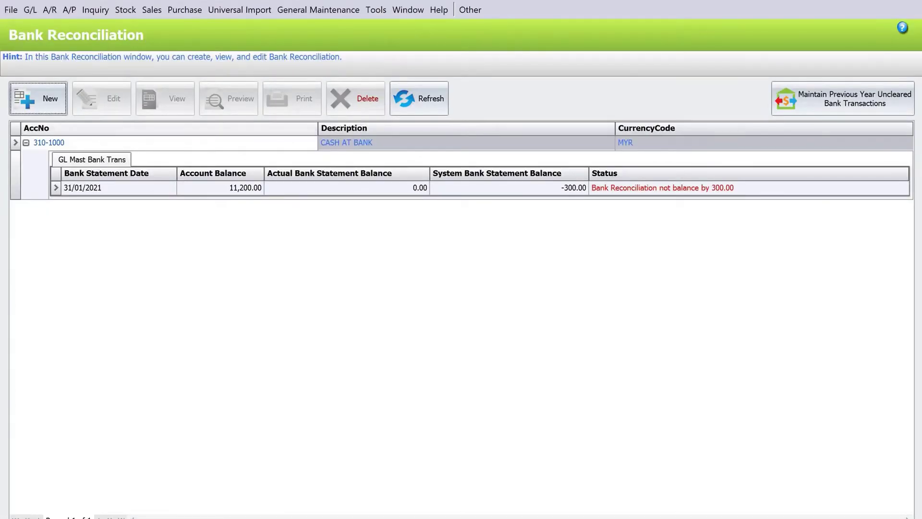
pyautogui.click(30, 114)
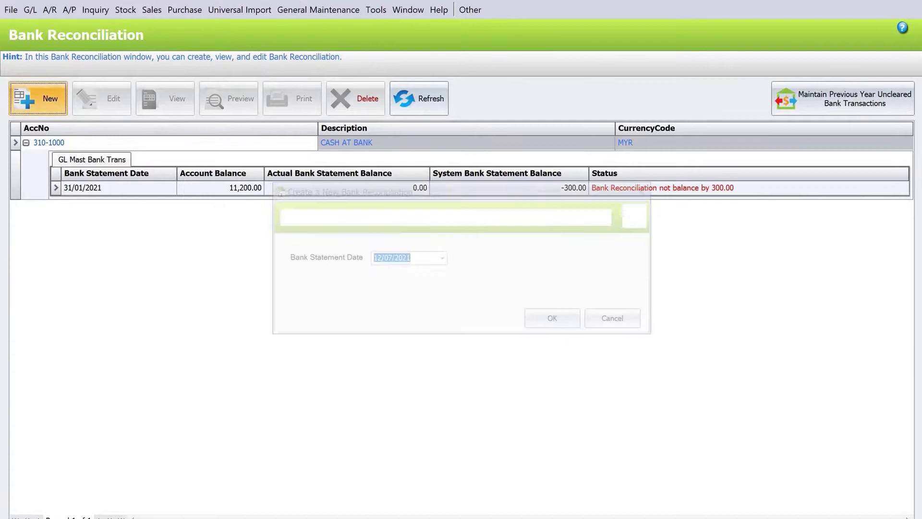
pyautogui.write('28/02')
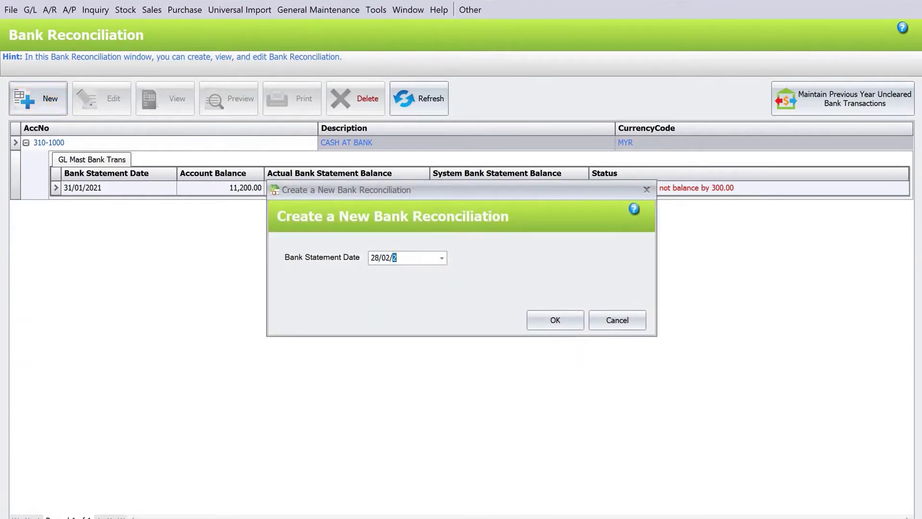
pyautogui.click(555, 320)
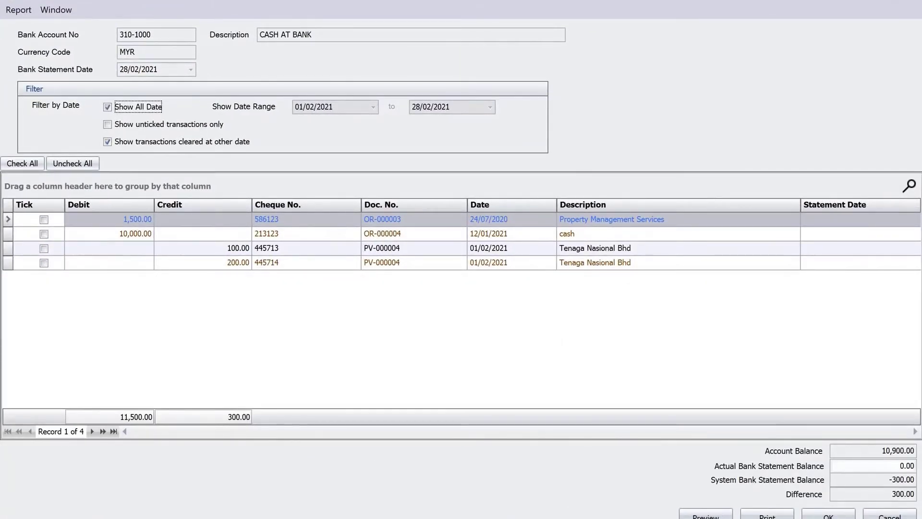
# Step: Sort the transaction list by cheque number, document number, date, debit and credit
pyautogui.click(306, 205)
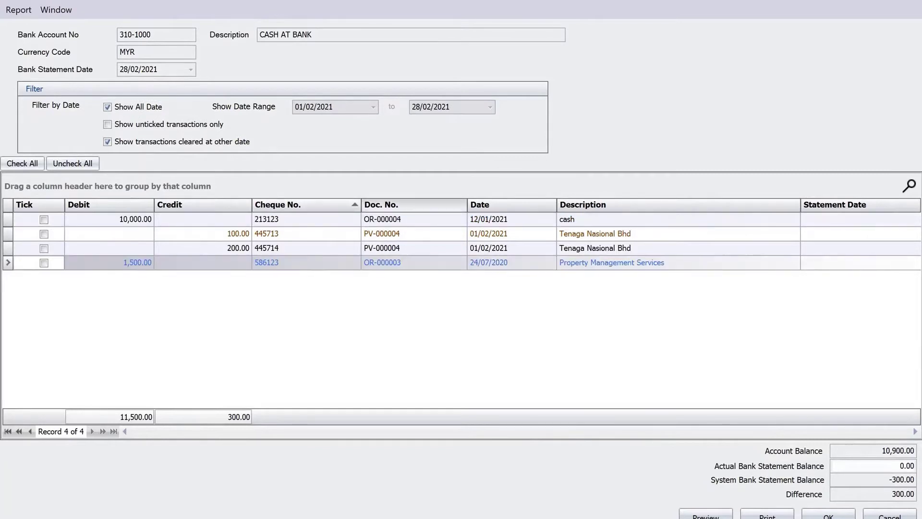
pyautogui.click(413, 204)
pyautogui.click(510, 204)
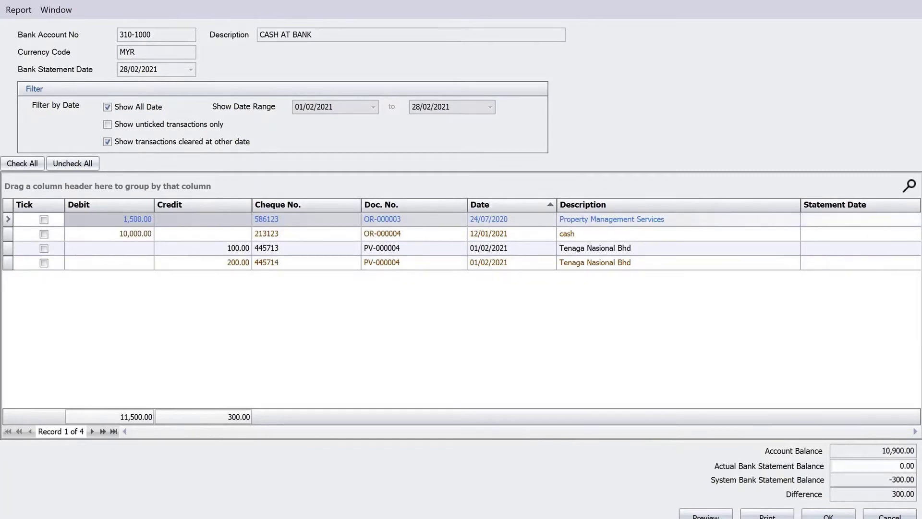
pyautogui.click(109, 205)
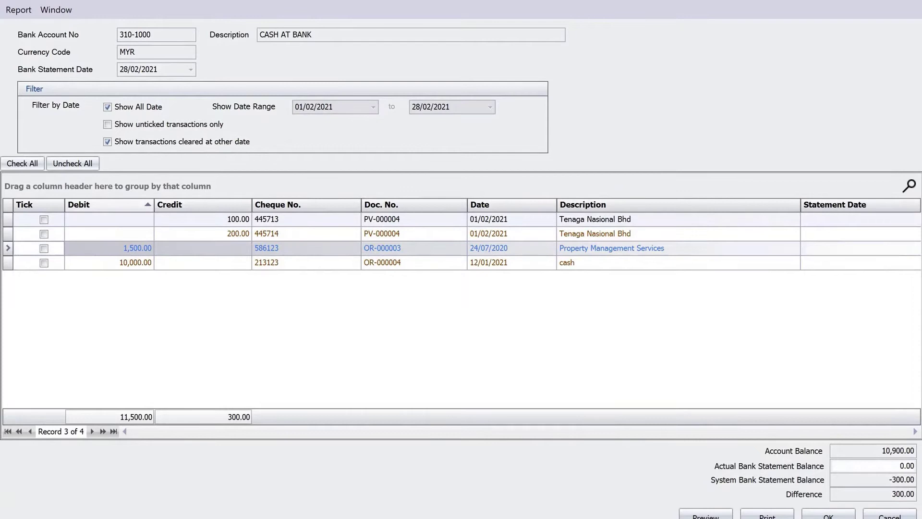
pyautogui.click(202, 205)
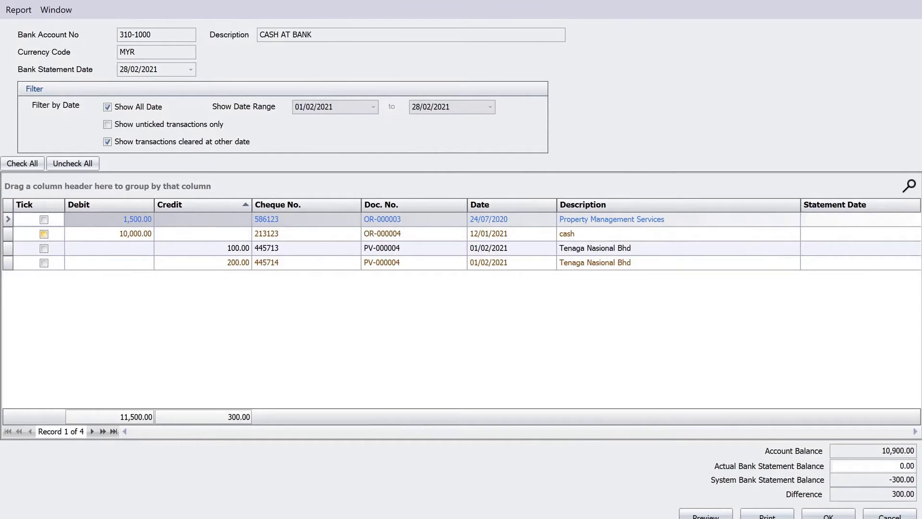
# Step: Tick the 10,000.00 cash receipt and 100.00 and 200.00 Tenaga payments; enter 9,400.00 actual balance
pyautogui.click(43, 234)
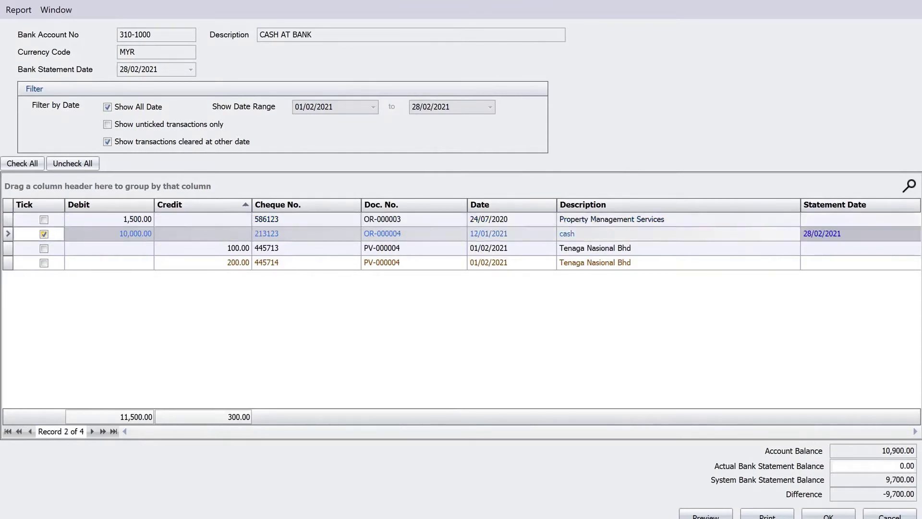
pyautogui.click(44, 248)
pyautogui.click(44, 262)
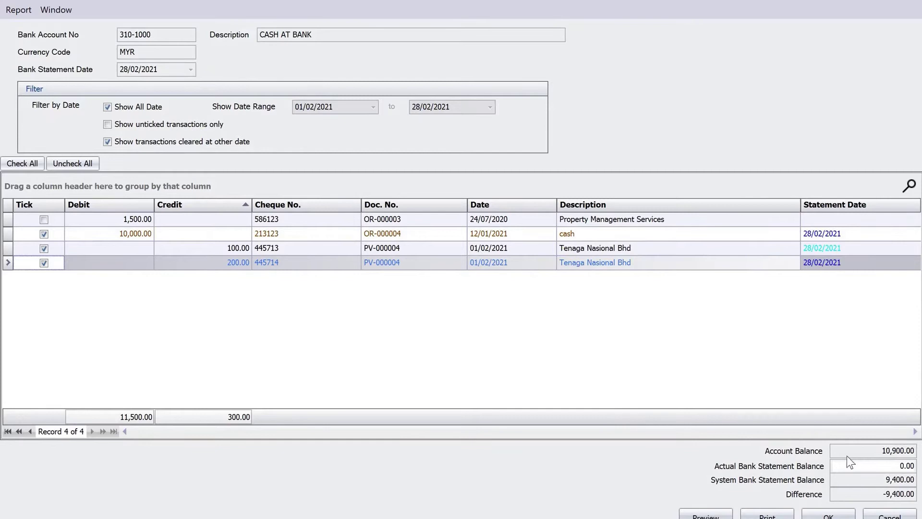
pyautogui.click(861, 466)
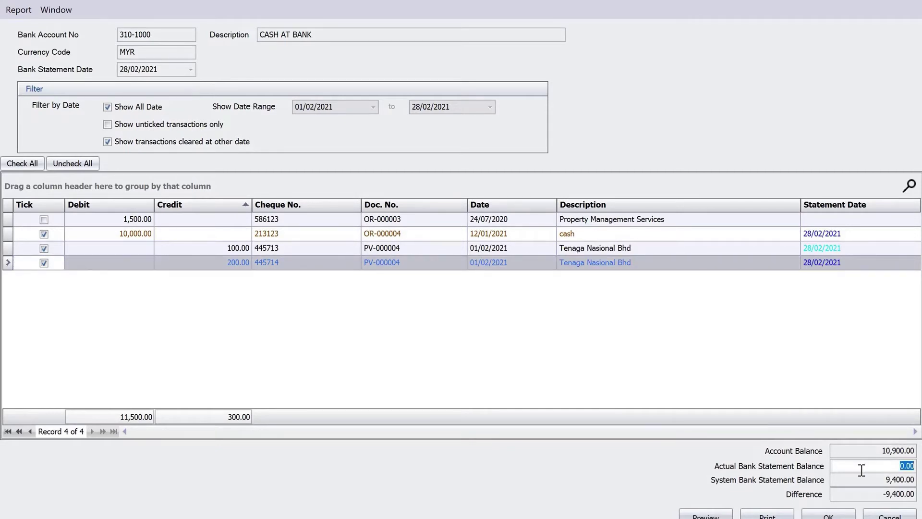
pyautogui.write('9400')
pyautogui.press('Tab')
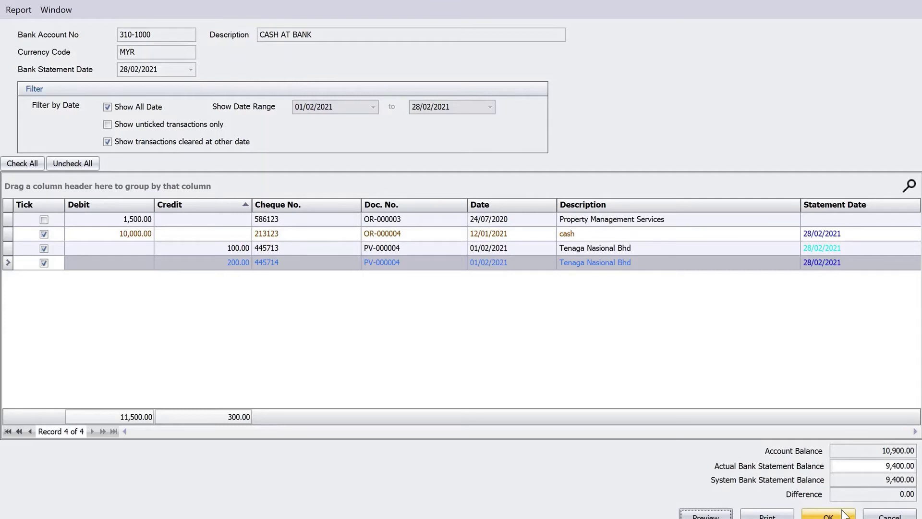
# Step: Close the finished 28/02/2021 reconciliation and view the Cash Book Entry list
pyautogui.click(824, 514)
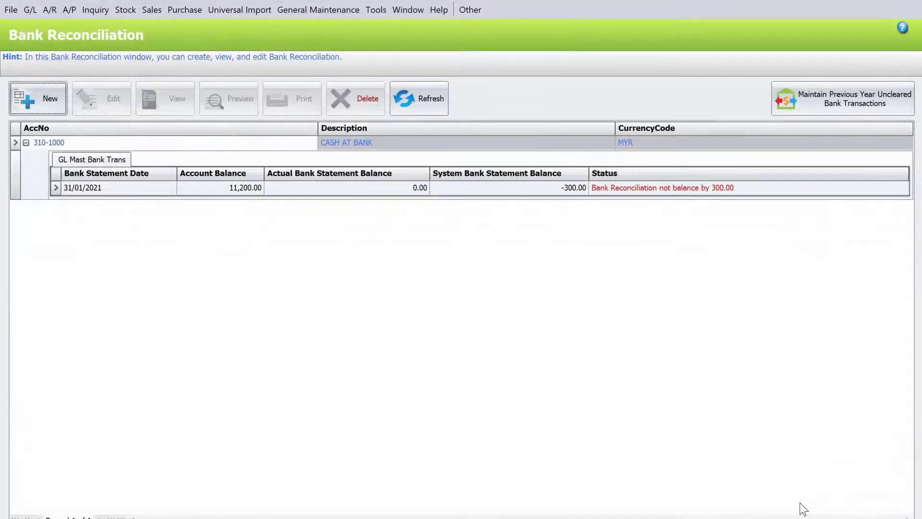
pyautogui.click(26, 16)
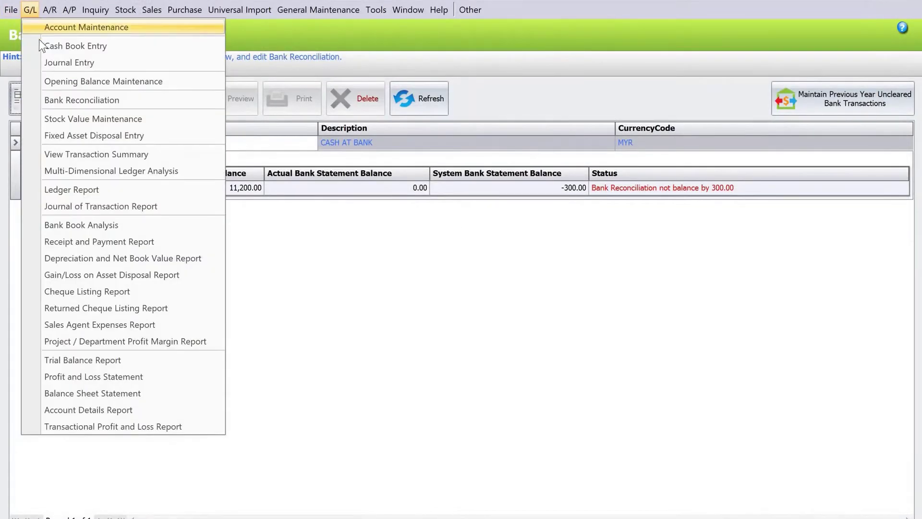
pyautogui.click(46, 47)
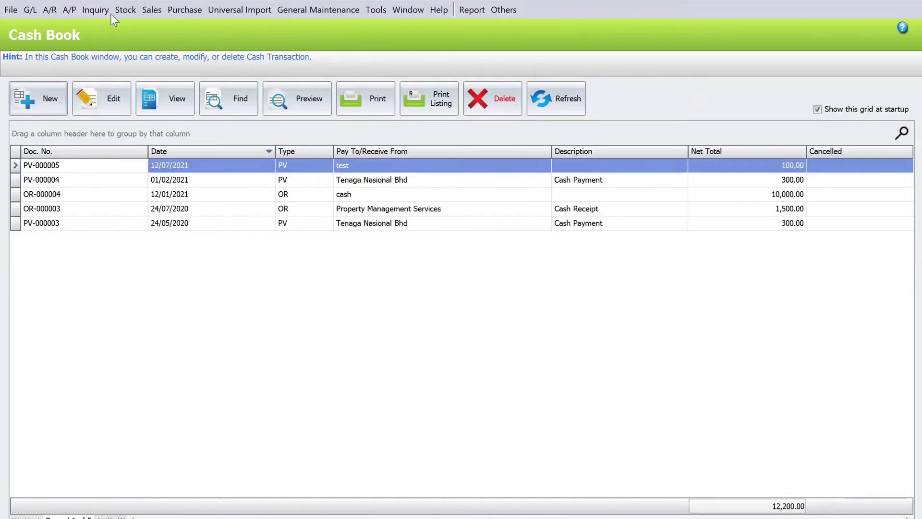
# Step: Start a new journal entry described 'bank charges' dated 01/02/2021
pyautogui.click(35, 10)
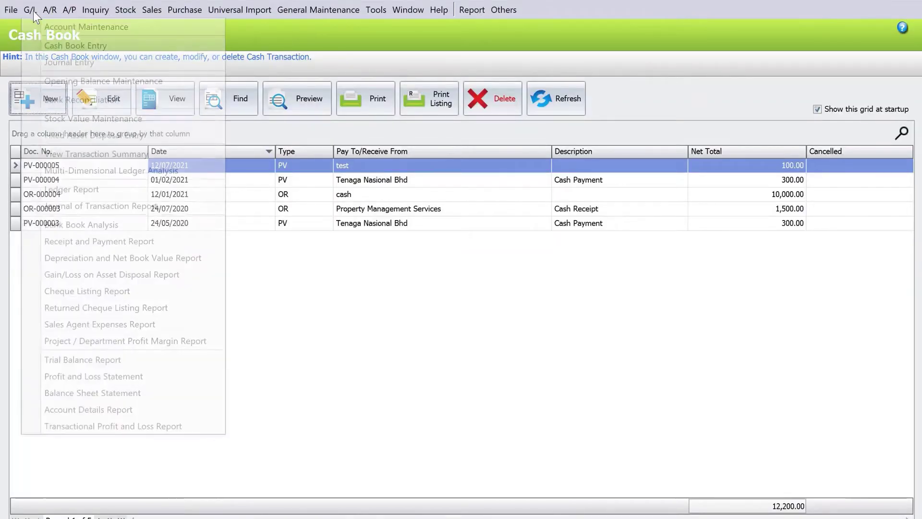
pyautogui.click(61, 59)
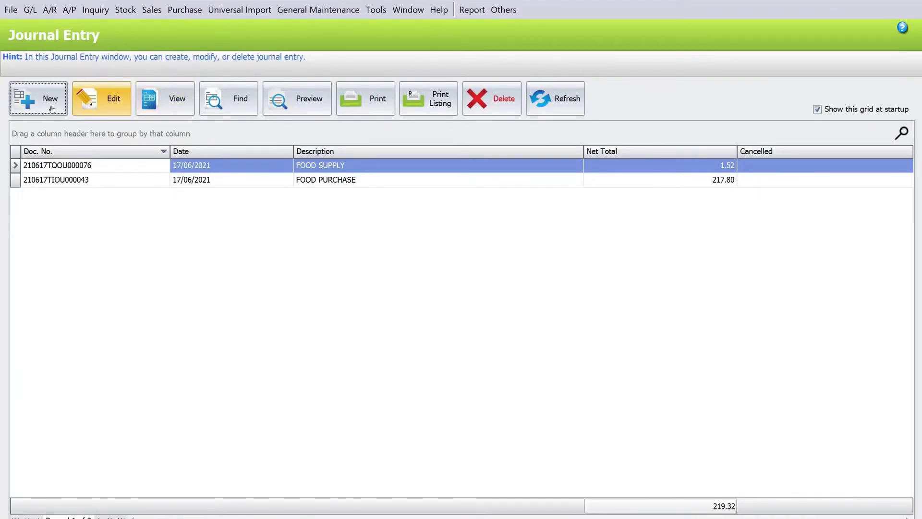
pyautogui.click(45, 109)
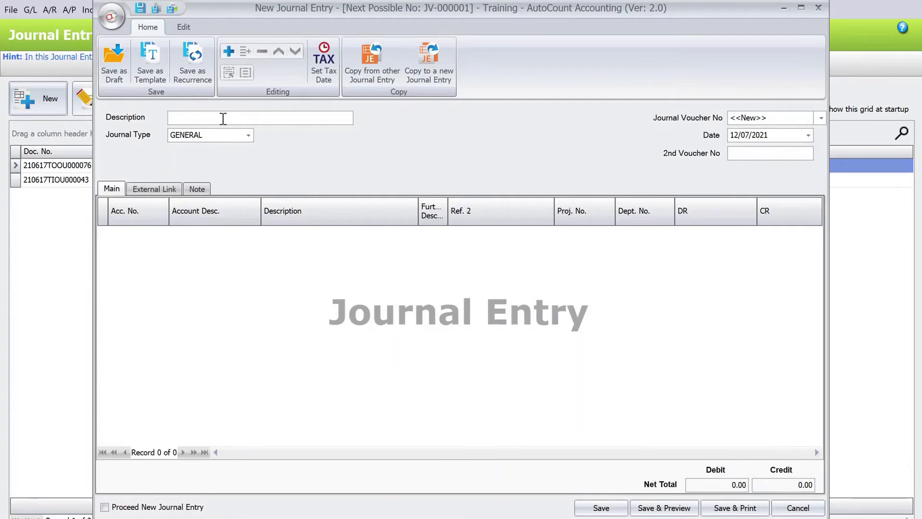
pyautogui.write('bank charges')
pyautogui.press('Tab')
pyautogui.press('Tab')
pyautogui.press('Tab')
pyautogui.press('Tab')
pyautogui.write('01022021')
# Step: Add a first journal line debiting BANK CHARGES 10.00
pyautogui.click(166, 237)
pyautogui.click(166, 237)
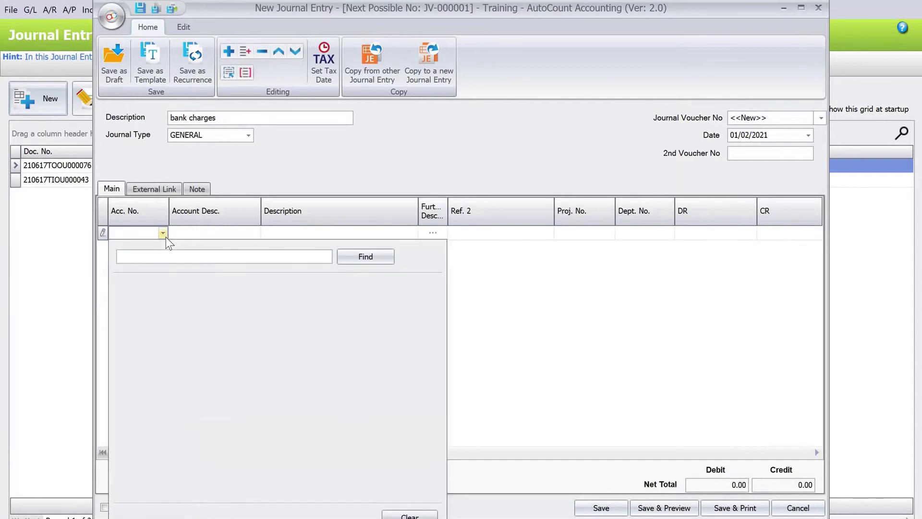
pyautogui.write('bank')
pyautogui.press('Down')
pyautogui.press('Return')
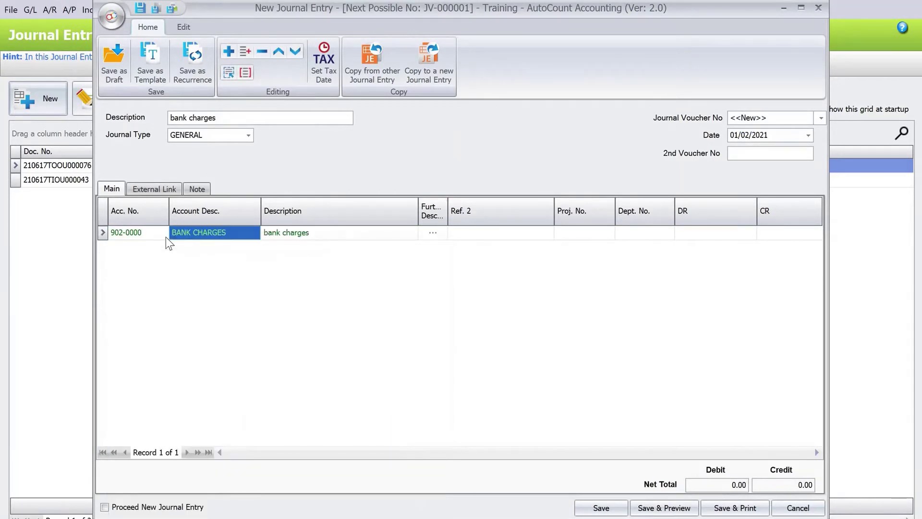
pyautogui.press('Tab')
pyautogui.press('Tab')
pyautogui.press('Tab')
pyautogui.press('Tab')
pyautogui.press('Tab')
pyautogui.write('10')
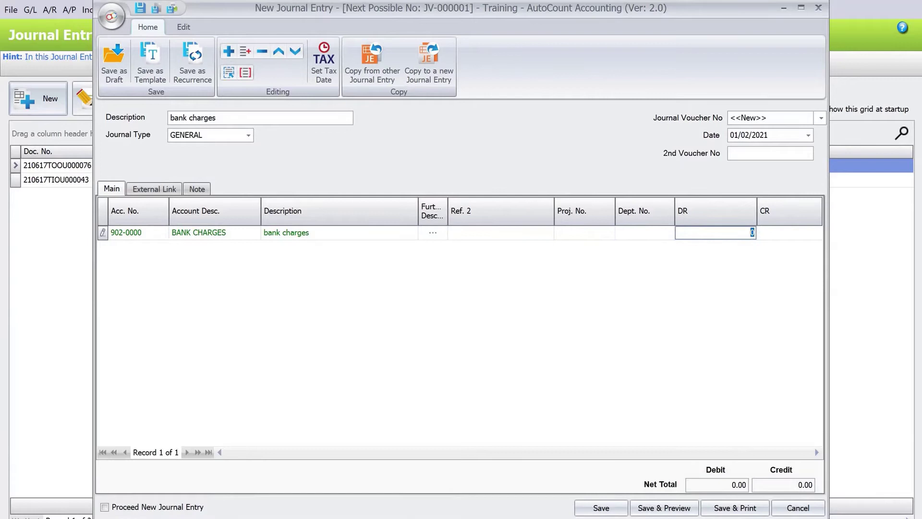
pyautogui.press('Tab')
pyautogui.press('Tab')
# Step: Set the second journal line's account to CASH AT BANK
pyautogui.click(165, 252)
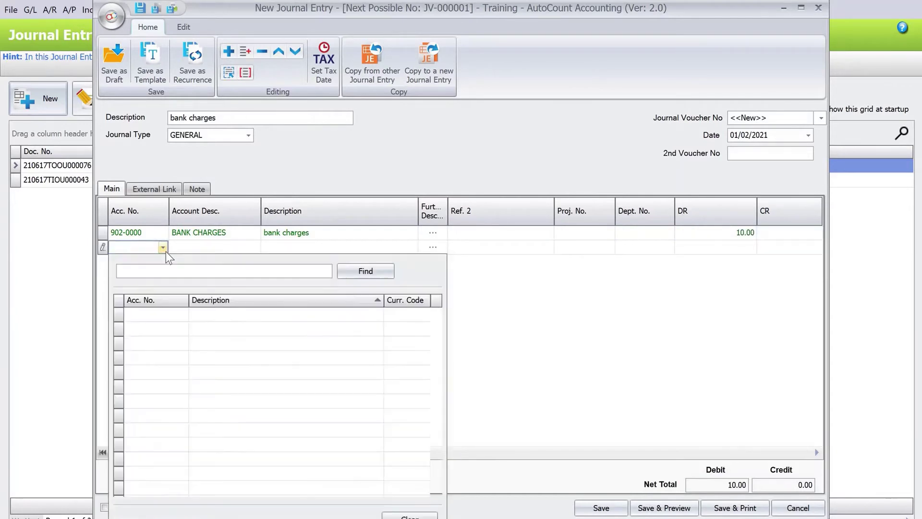
pyautogui.press('Return')
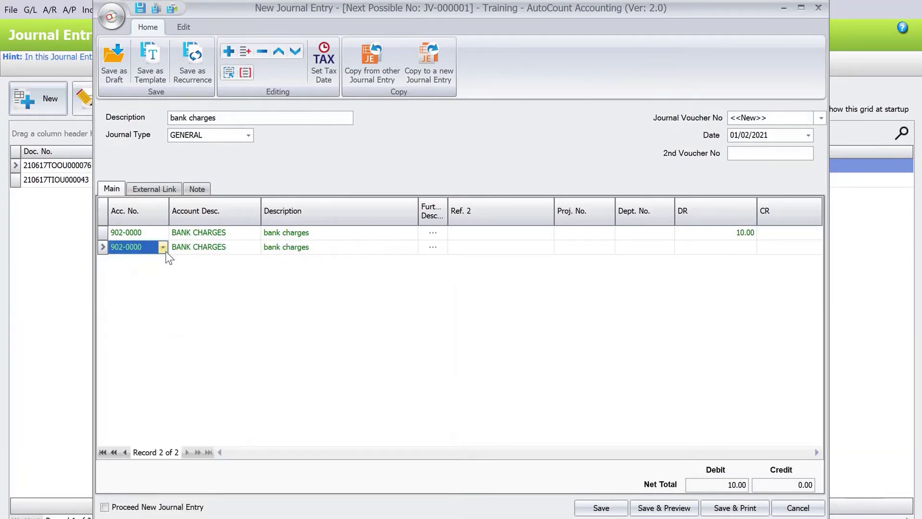
pyautogui.click(164, 251)
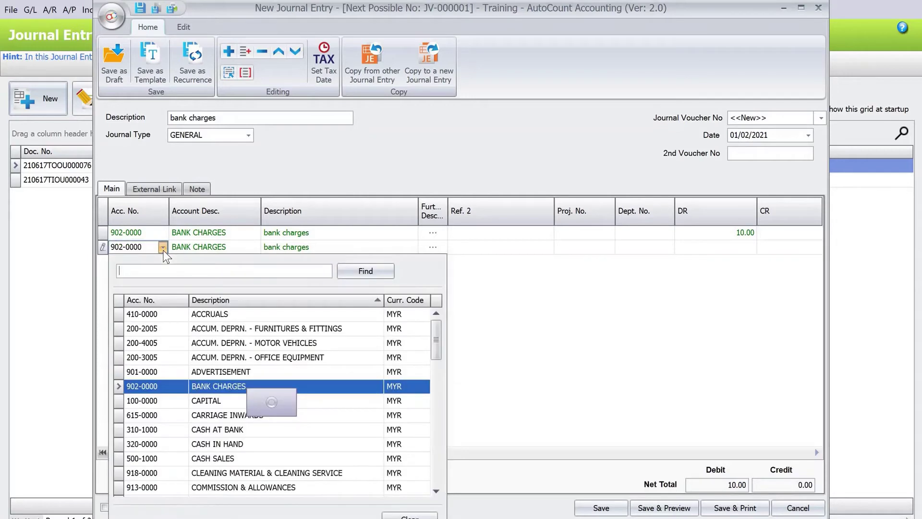
pyautogui.write('bank')
pyautogui.press('Down')
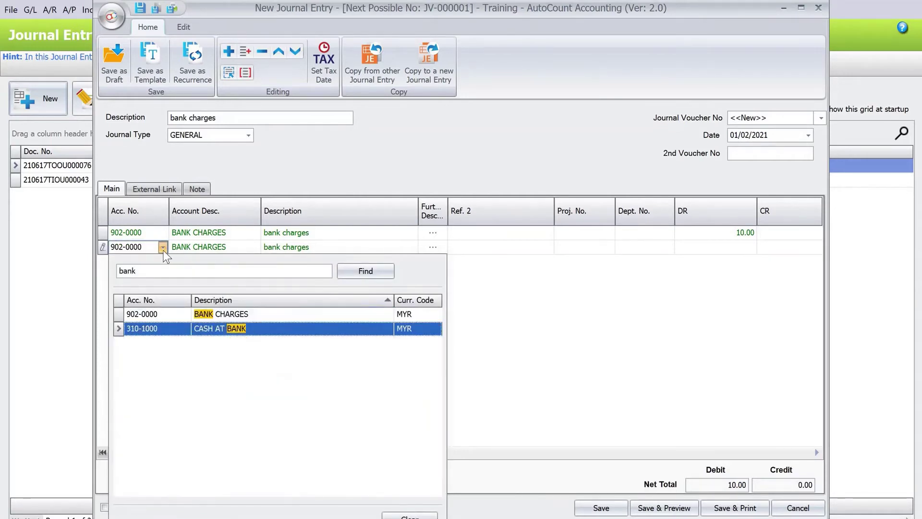
pyautogui.press('Return')
pyautogui.press('Tab')
pyautogui.press('Tab')
pyautogui.press('Tab')
pyautogui.press('Tab')
pyautogui.press('Tab')
pyautogui.press('Tab')
pyautogui.press('Tab')
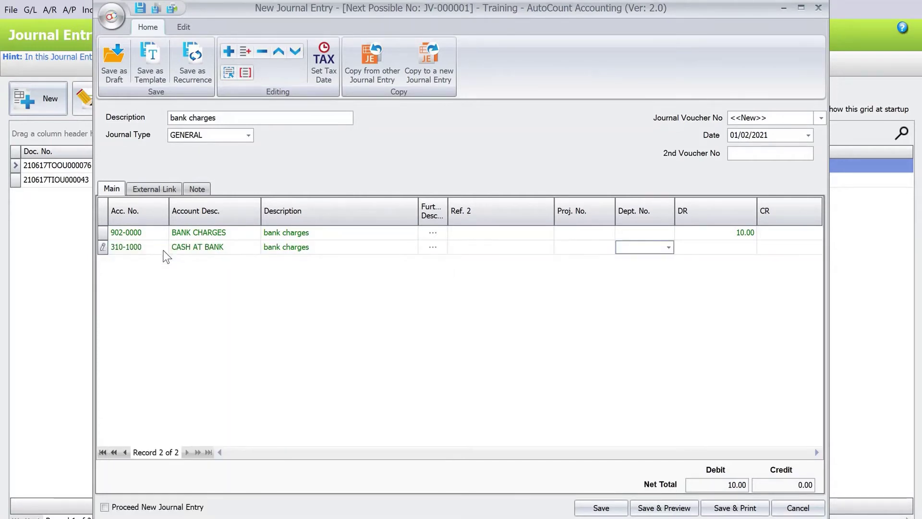
# Step: Save the journal with the 10.00 credit, then reopen the 28/02/2021 reconciliation for editing
pyautogui.write('10')
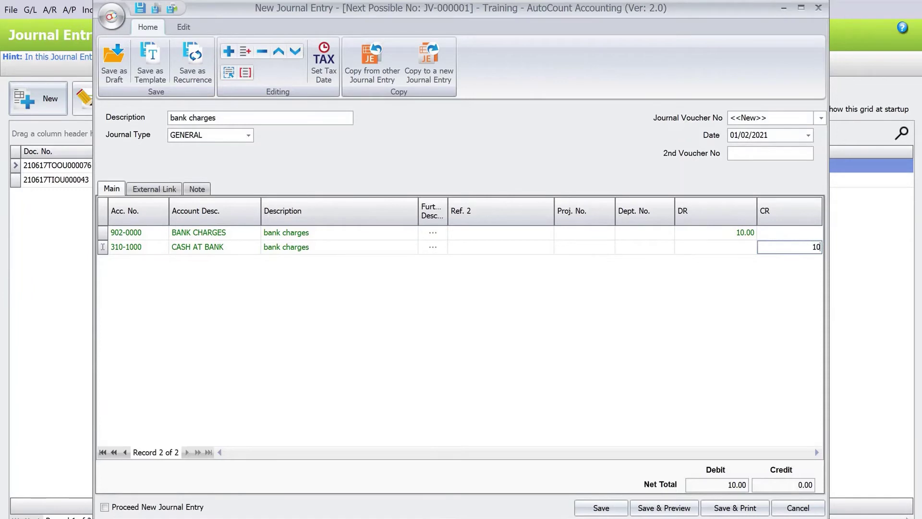
pyautogui.click(581, 509)
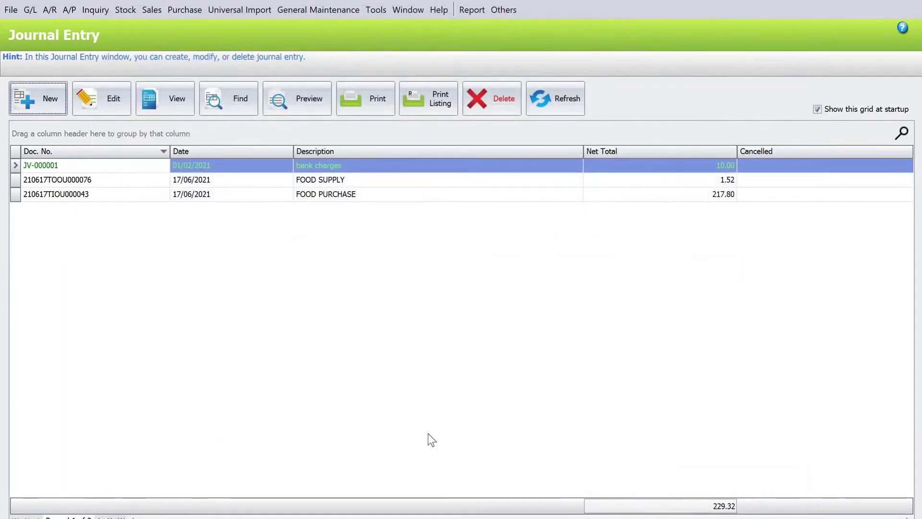
pyautogui.moveTo(387, 451)
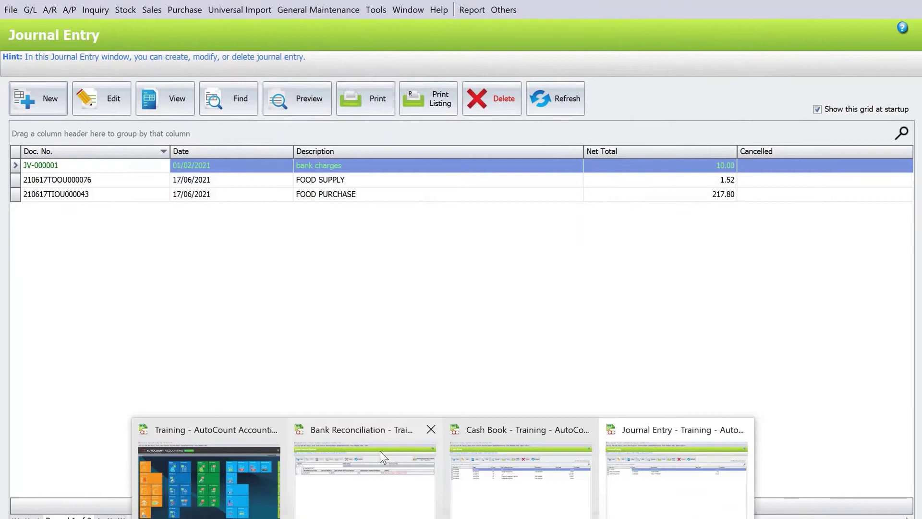
pyautogui.click(380, 451)
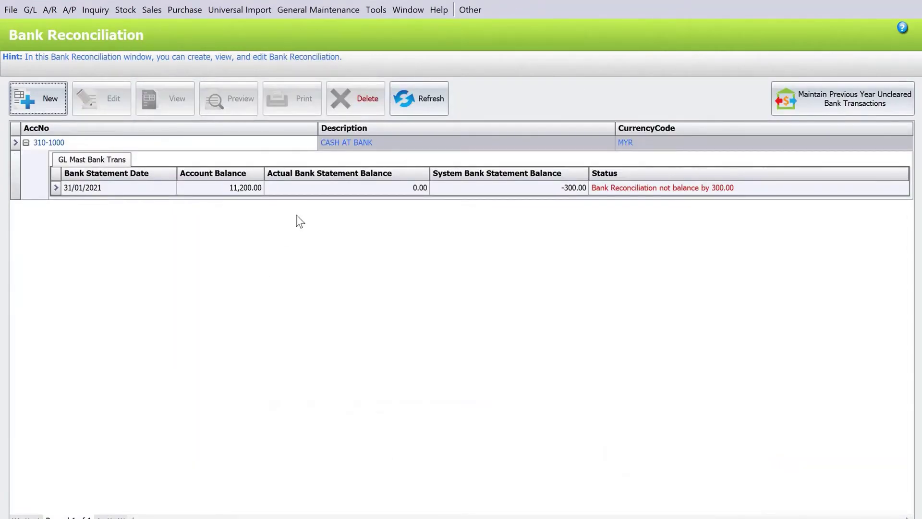
pyautogui.click(415, 98)
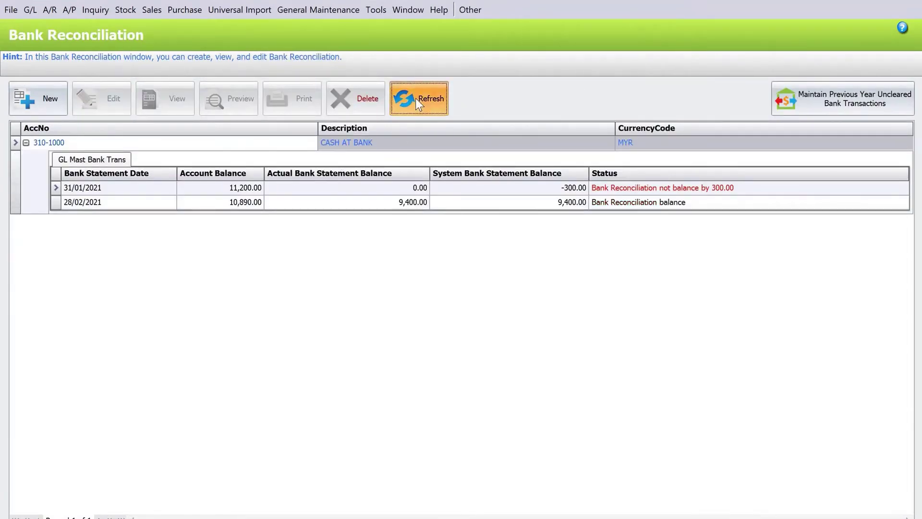
pyautogui.click(557, 205)
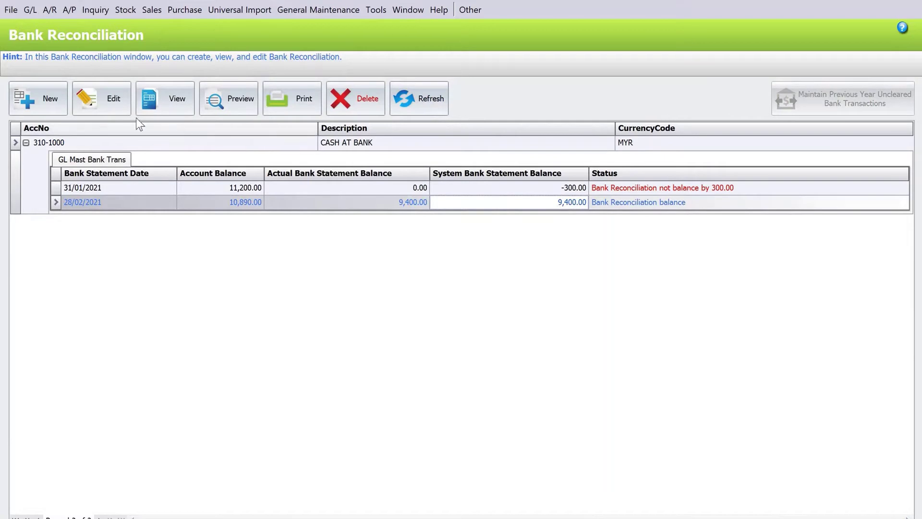
pyautogui.click(97, 109)
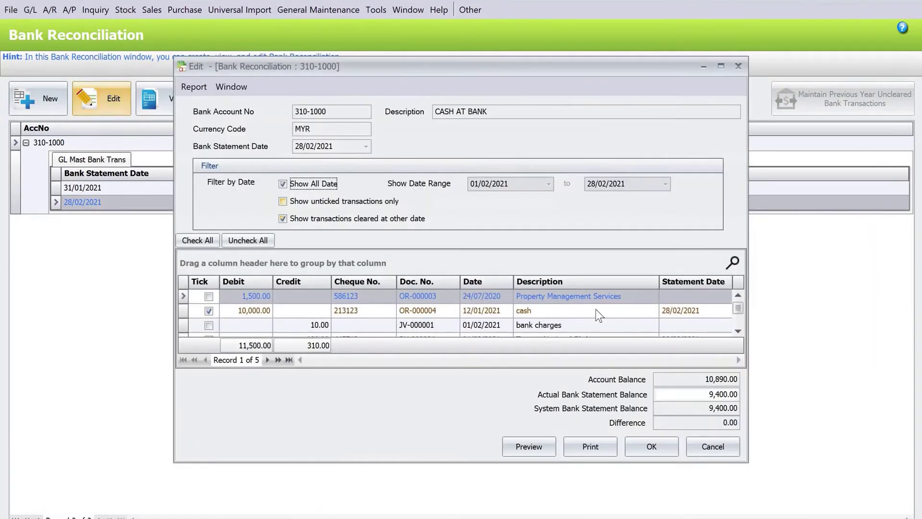
# Step: Tick the 10.00 JV-000001 bank charges as cleared and save the reconciliation
pyautogui.click(725, 70)
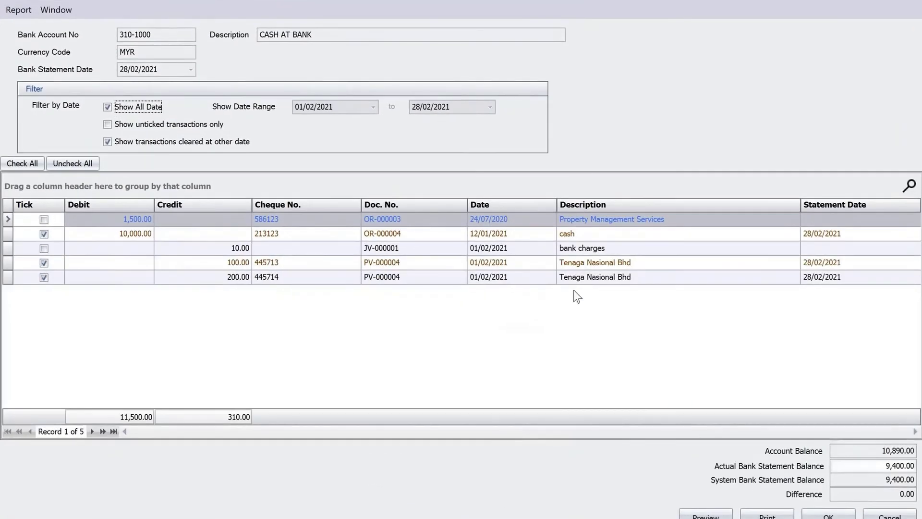
pyautogui.click(574, 247)
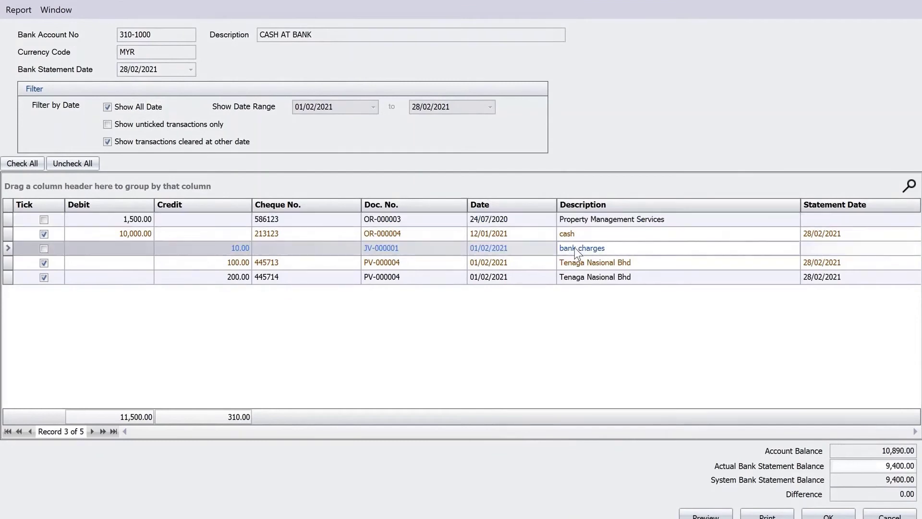
pyautogui.click(47, 249)
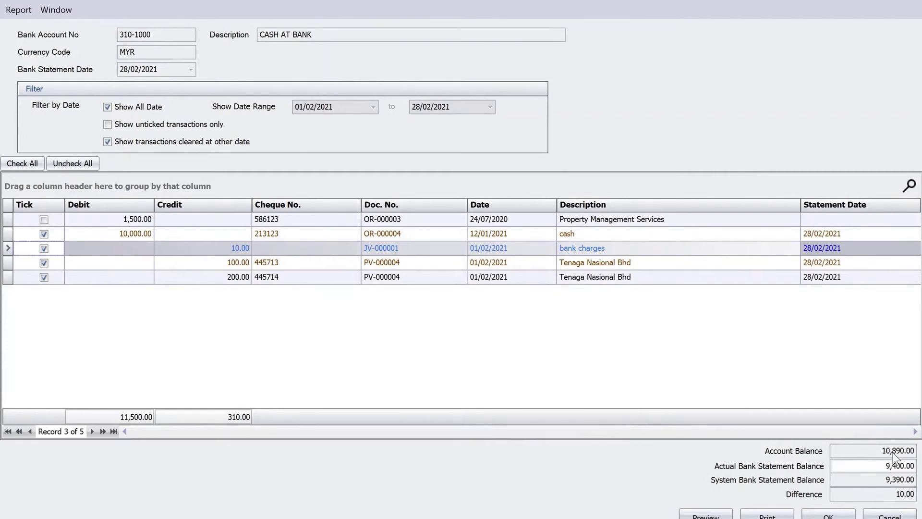
pyautogui.click(838, 515)
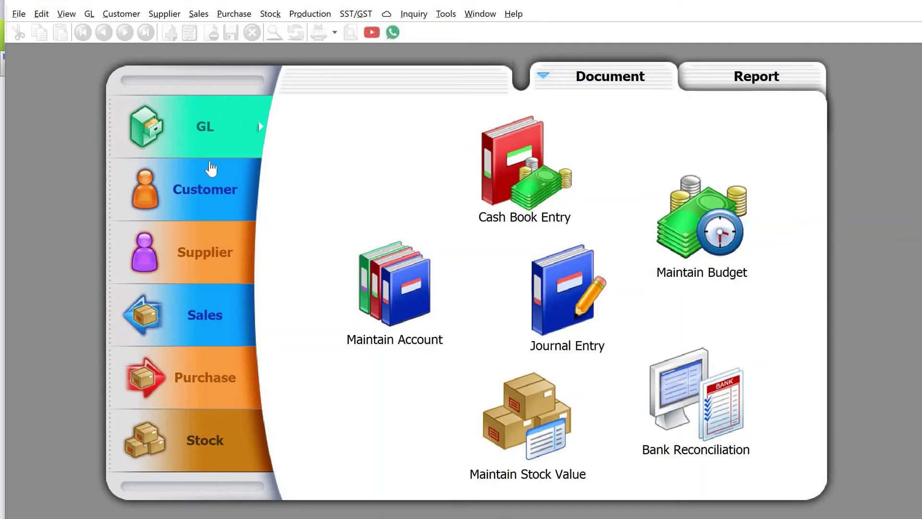
# Step: Create a 31/12/2020 reconciliation for MAYBANK 310-001, showing current transactions without a period filter
pyautogui.click(662, 384)
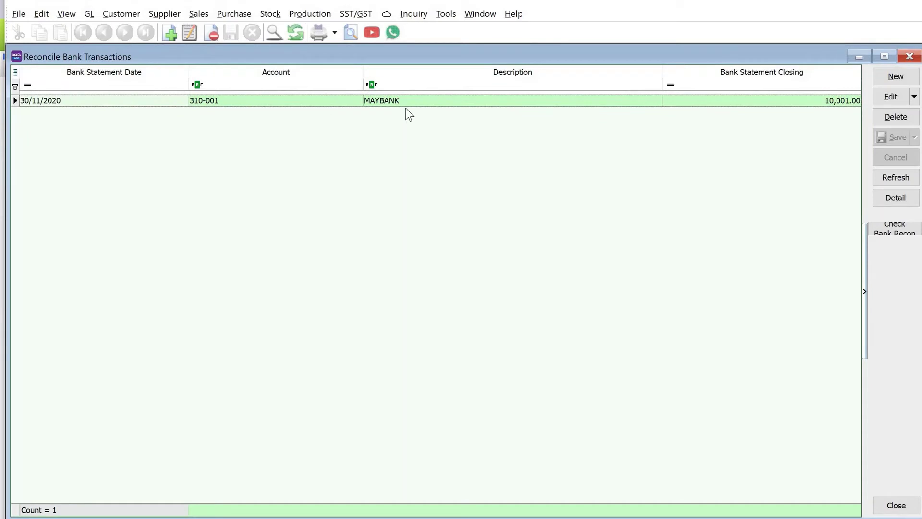
pyautogui.click(892, 84)
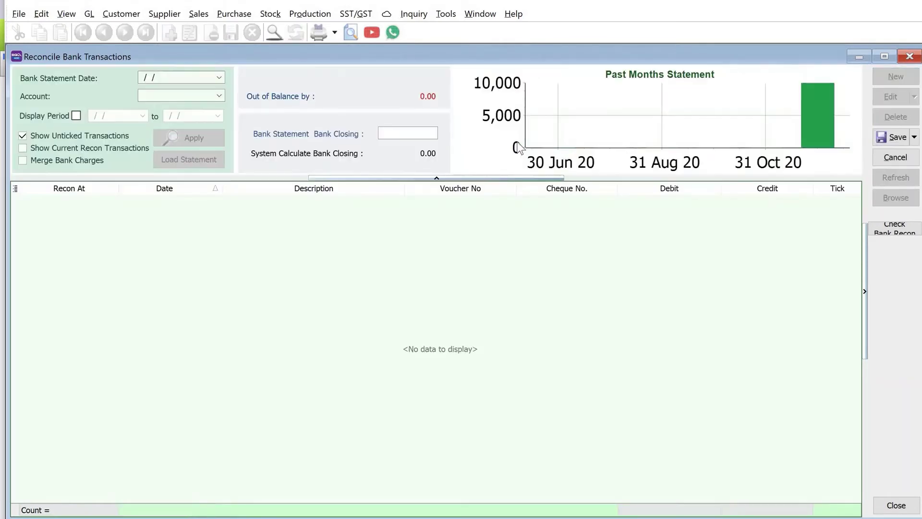
pyautogui.click(216, 78)
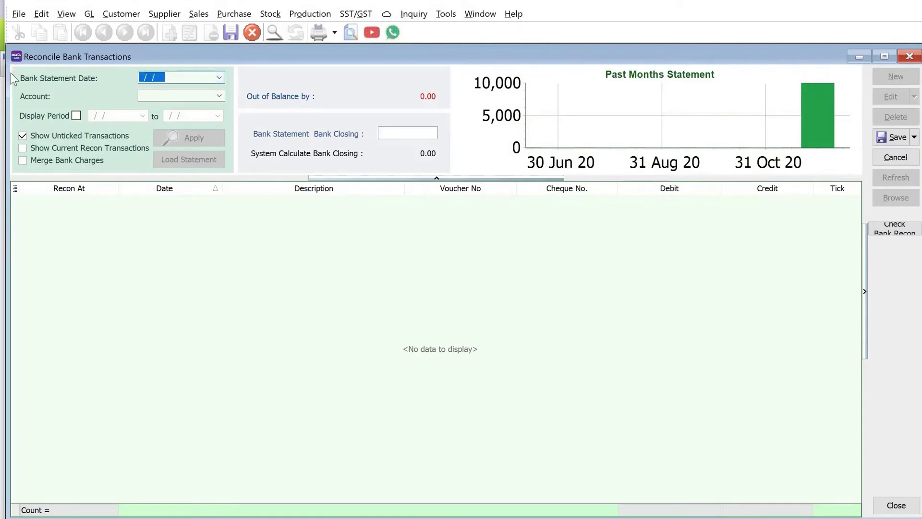
pyautogui.write('31/12/2020')
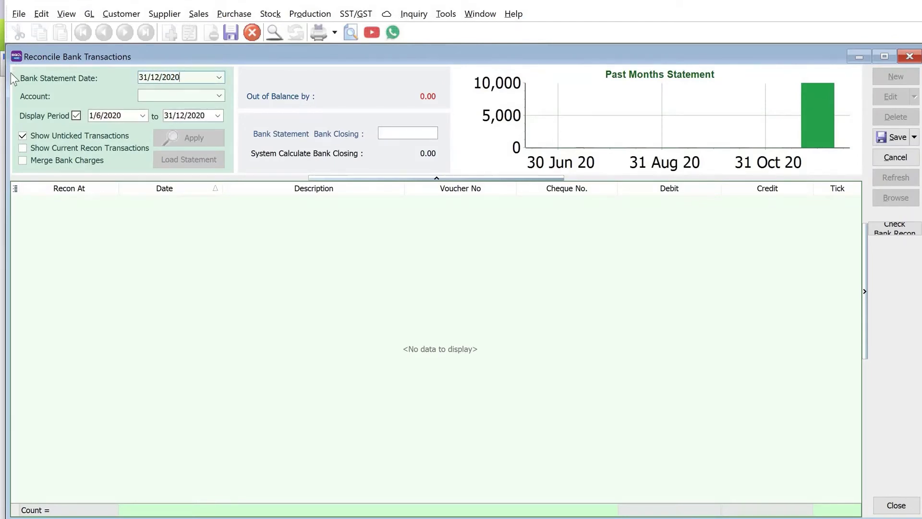
pyautogui.click(219, 95)
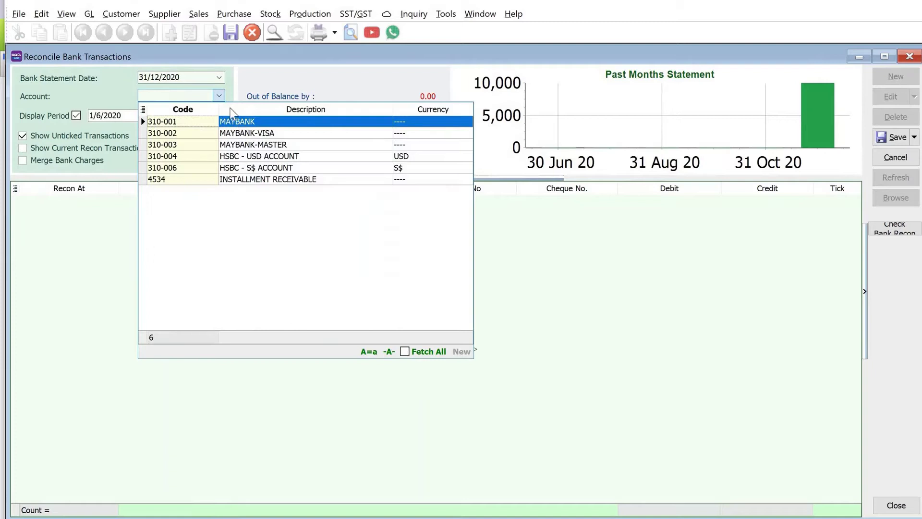
pyautogui.click(239, 122)
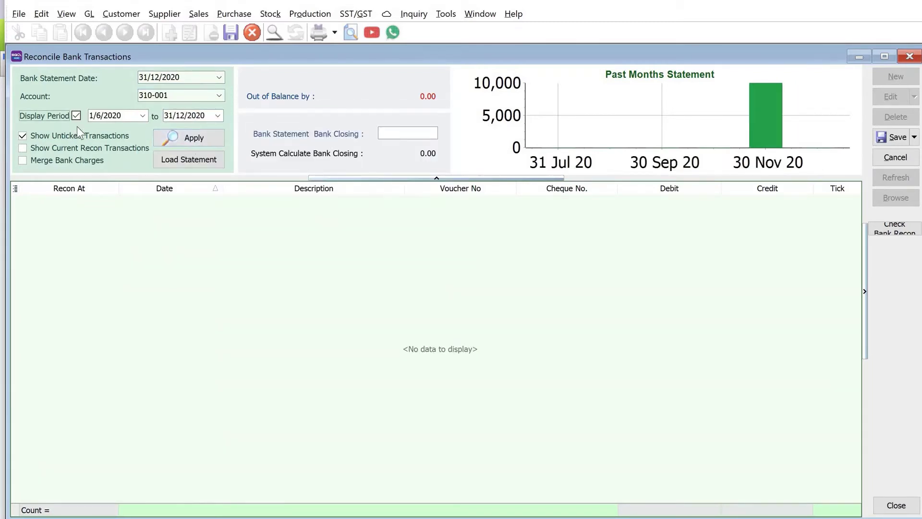
pyautogui.click(23, 147)
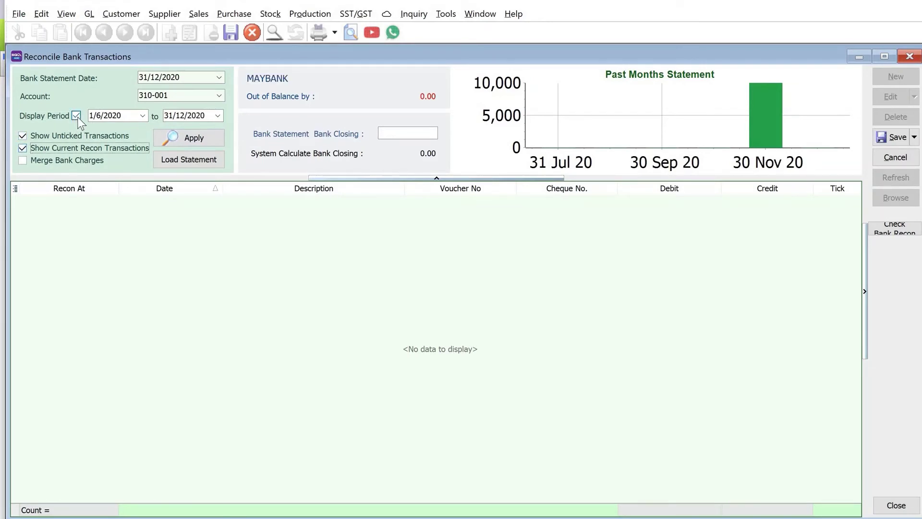
pyautogui.click(77, 117)
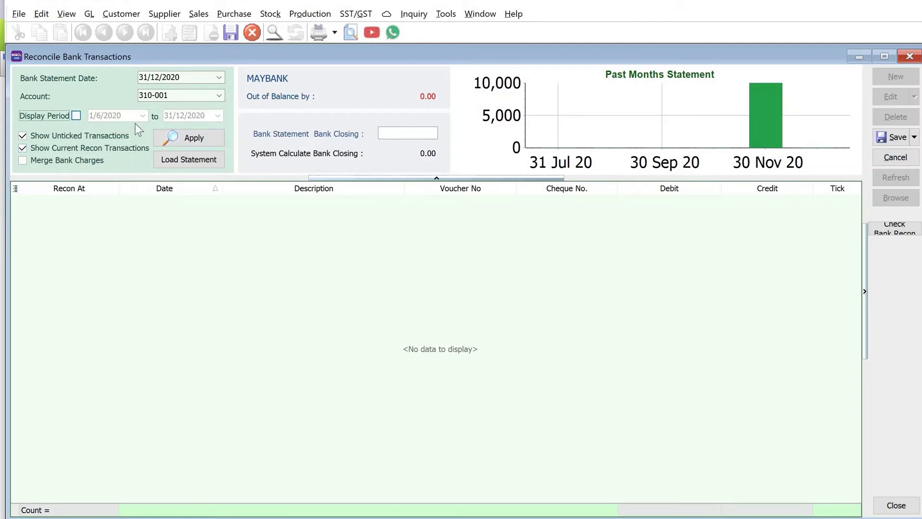
pyautogui.click(168, 136)
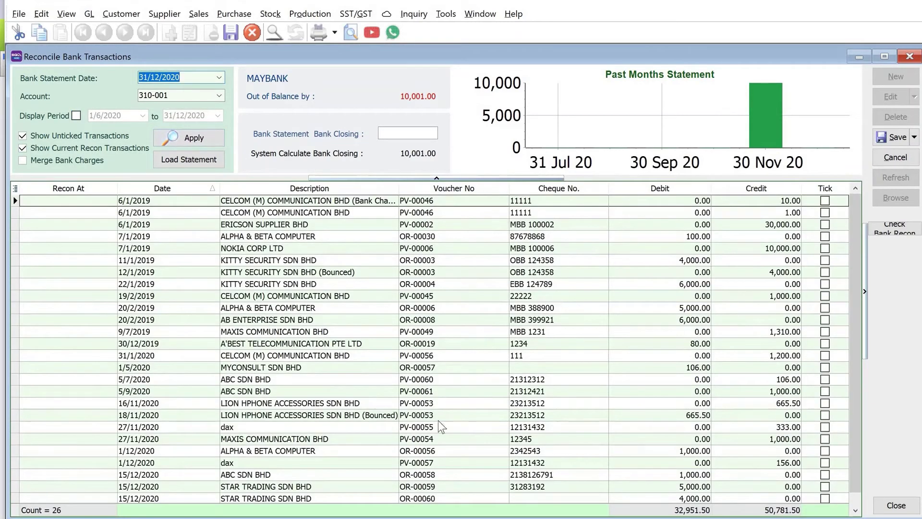
# Step: Enter 9,000.00 as the bank statement closing balance
pyautogui.click(406, 137)
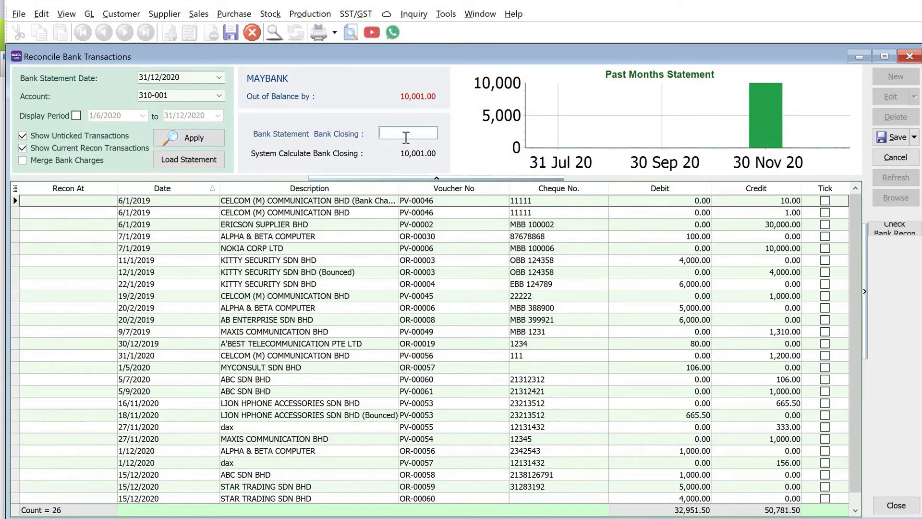
pyautogui.write('9000')
pyautogui.press('Return')
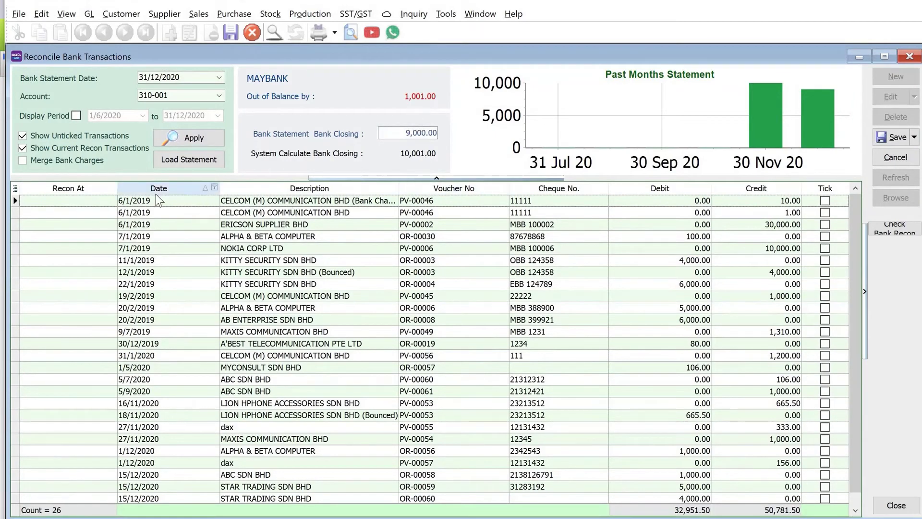
# Step: Sort the transactions by date, voucher no., cheque no., debit, and finally credit
pyautogui.click(168, 191)
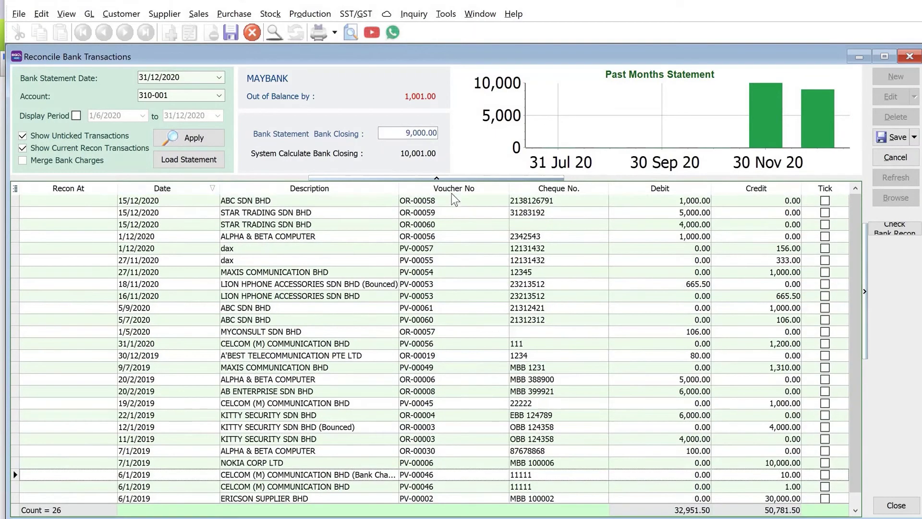
pyautogui.click(452, 193)
pyautogui.click(542, 191)
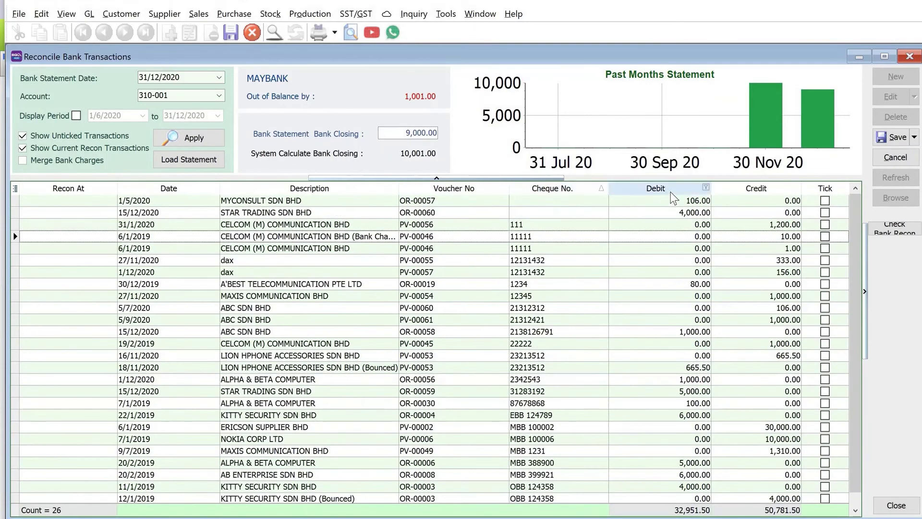
pyautogui.click(670, 192)
pyautogui.click(755, 190)
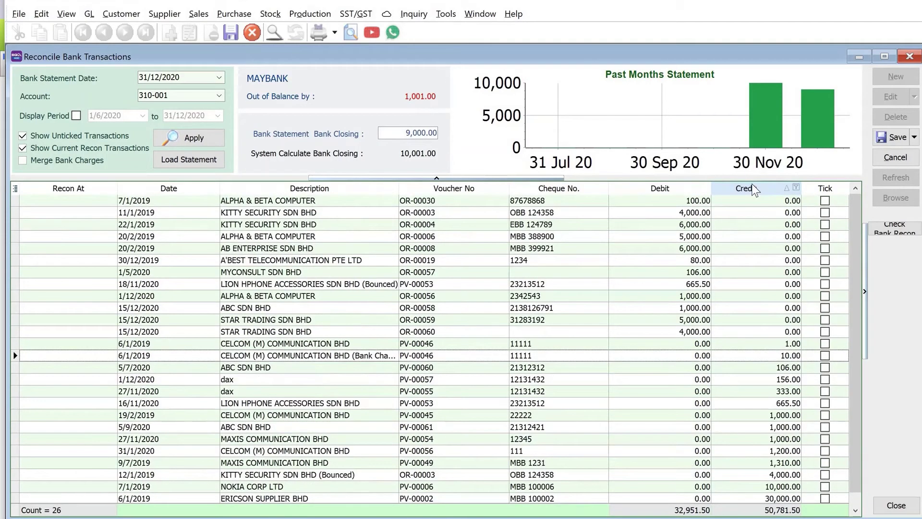
# Step: Load the Desktop 'Current Account Statement' file, confirming it as a Maybank statement
pyautogui.click(210, 166)
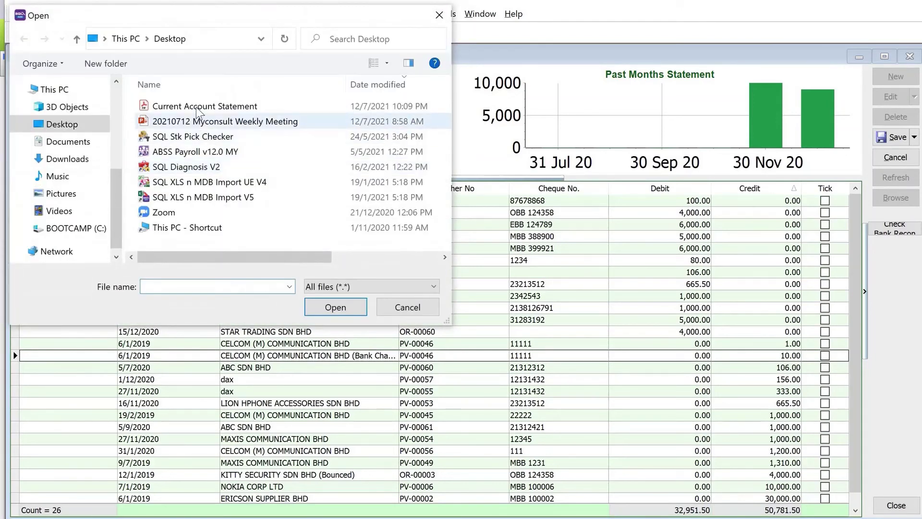
pyautogui.click(202, 107)
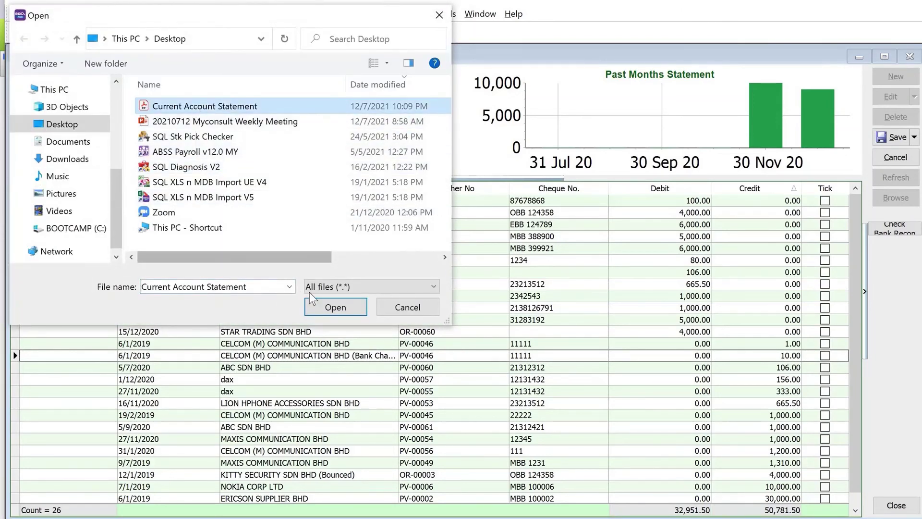
pyautogui.click(348, 303)
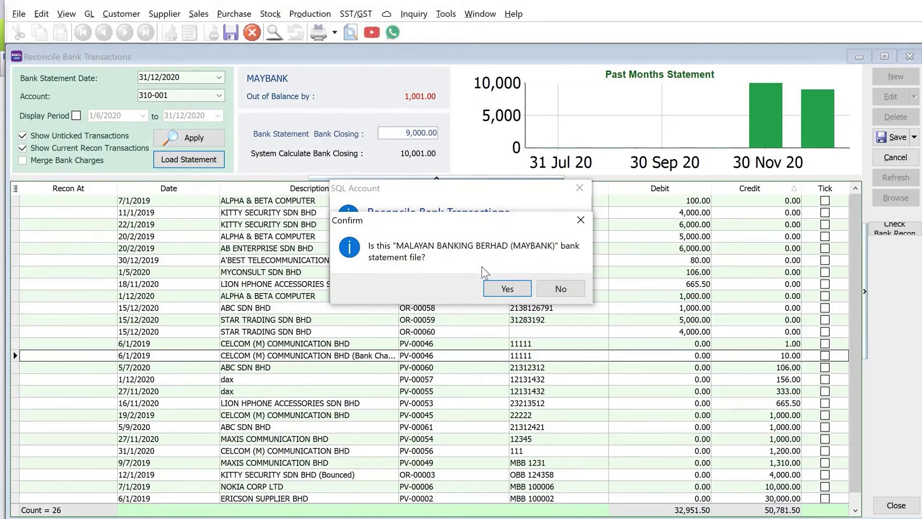
pyautogui.click(501, 290)
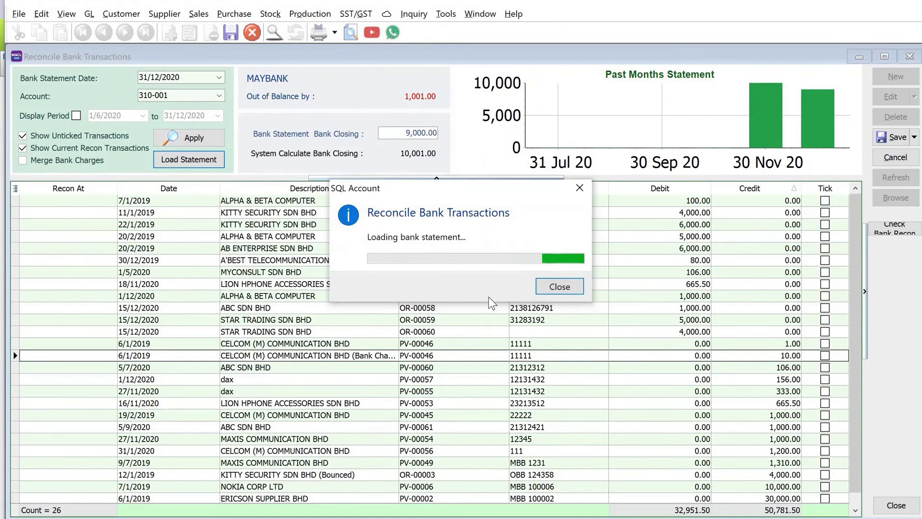